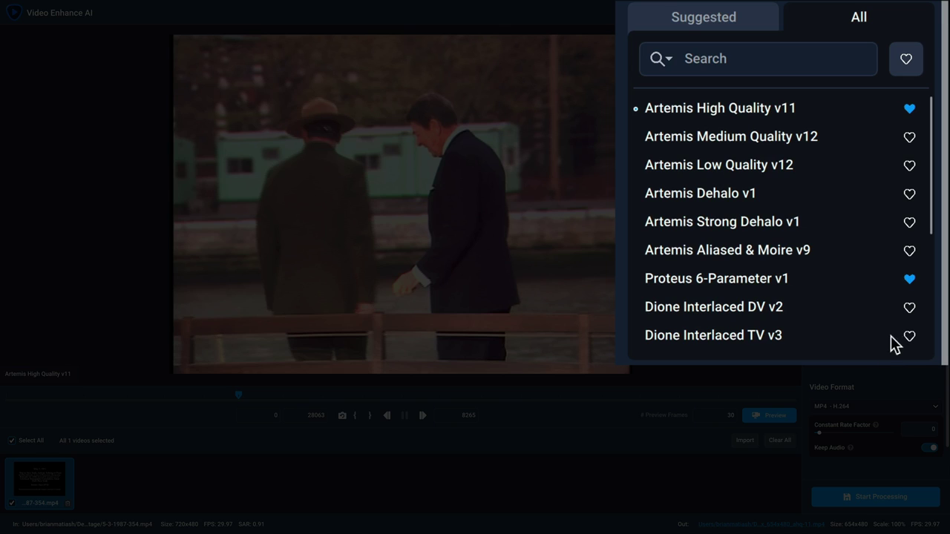
# Favourite Artemis Aliased & Moire v9, filter to favourites, then unfavourite it and show all models
pyautogui.click(909, 253)
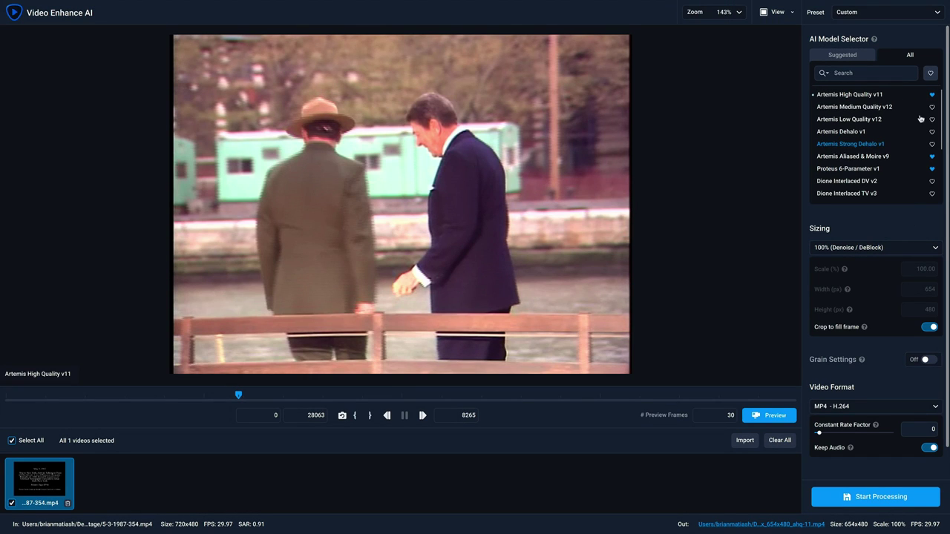
pyautogui.click(929, 73)
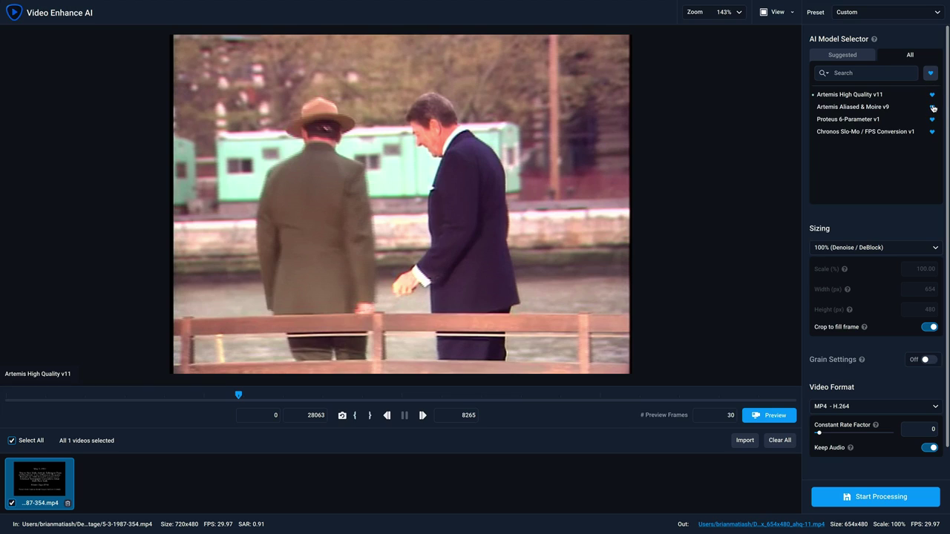
pyautogui.click(932, 108)
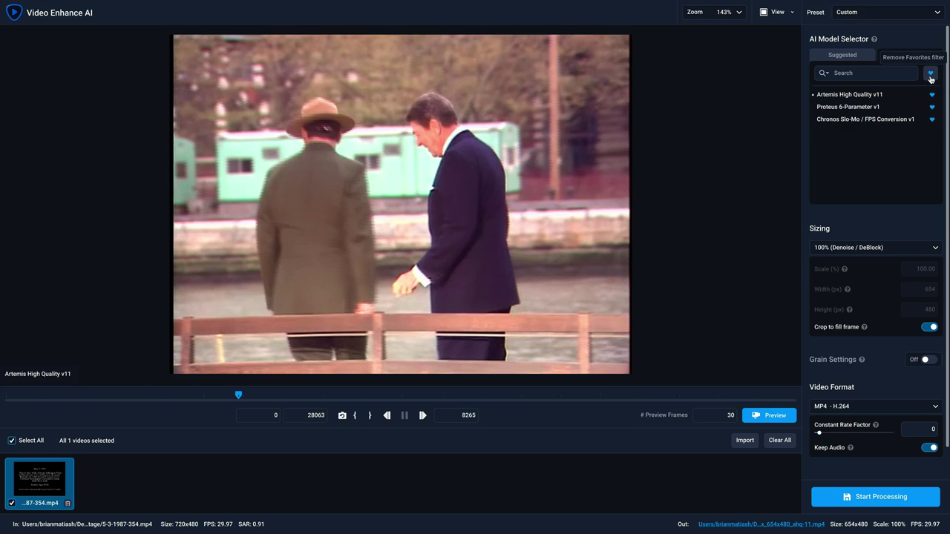
pyautogui.click(930, 79)
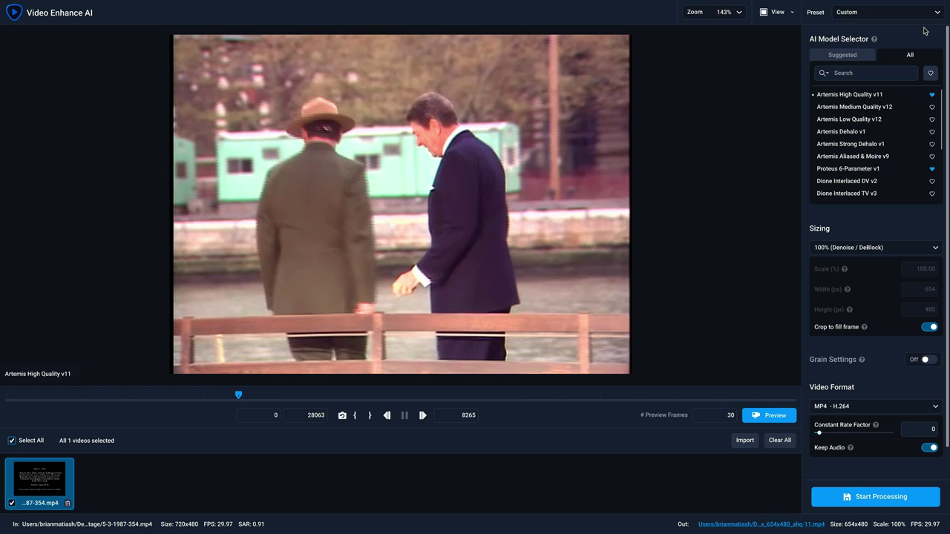
# In the Suggested tab, set Video Quality to Low and Video Type to Interlaced
pyautogui.click(862, 55)
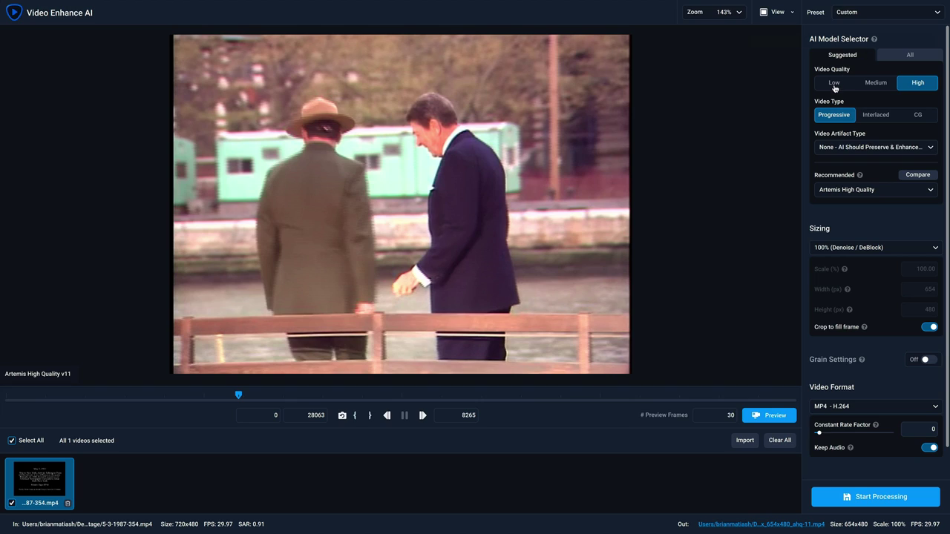
pyautogui.click(835, 87)
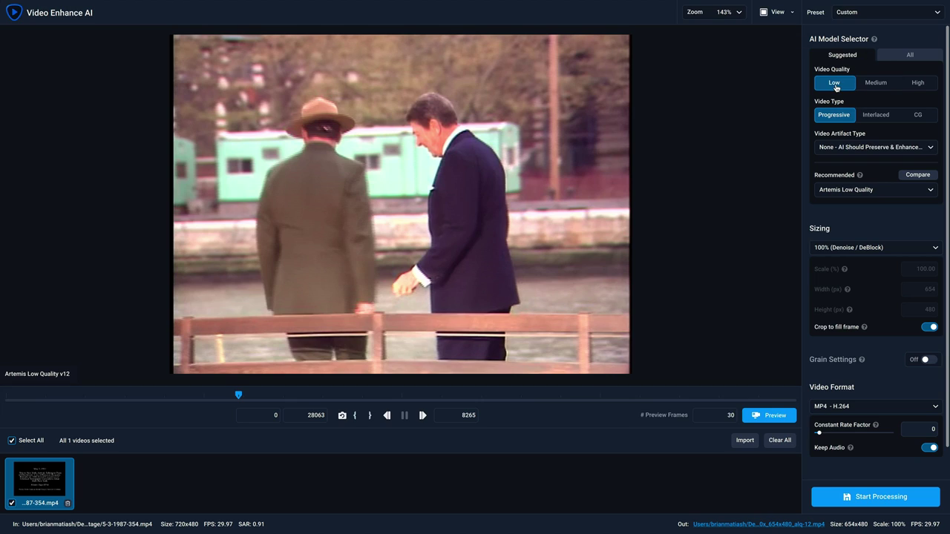
pyautogui.click(871, 120)
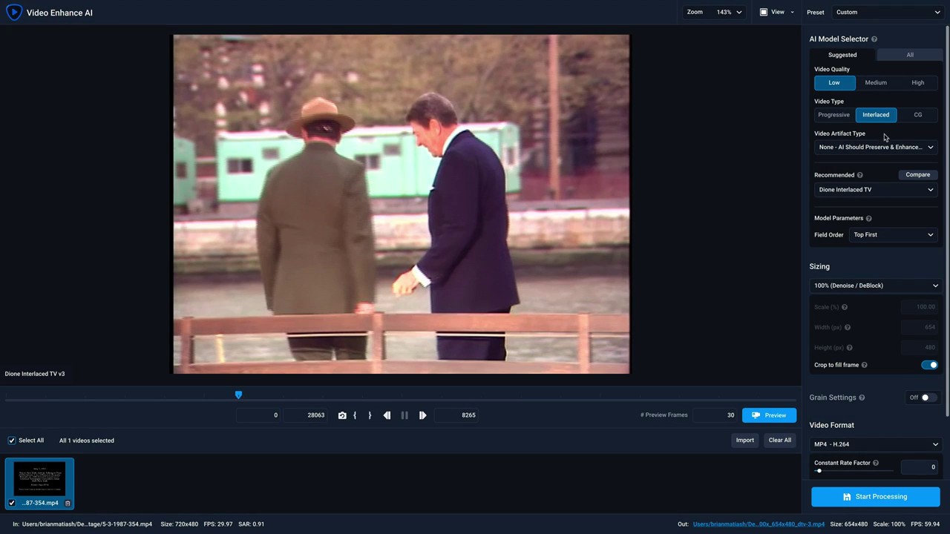
pyautogui.click(884, 148)
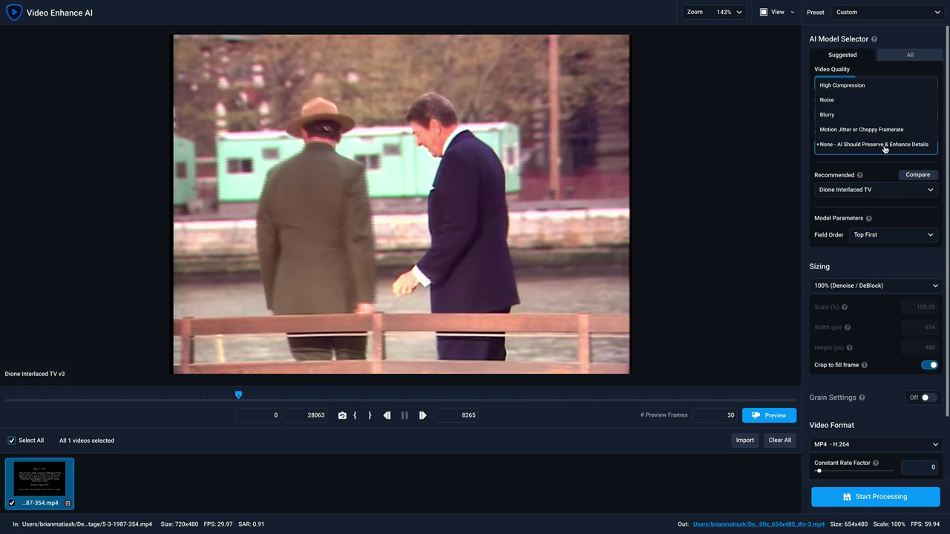
# Set Video Artifact Type to High Compression and review the alternative recommended models
pyautogui.click(866, 87)
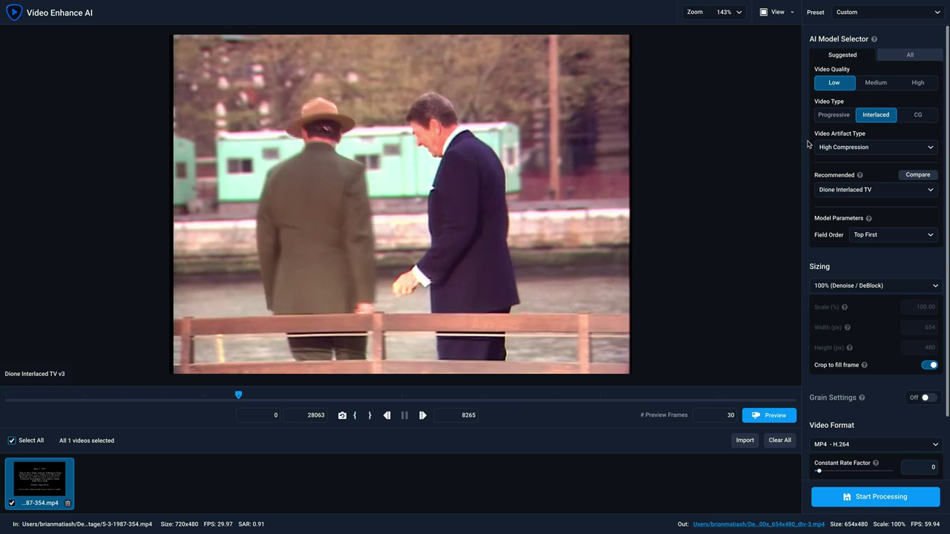
pyautogui.click(931, 191)
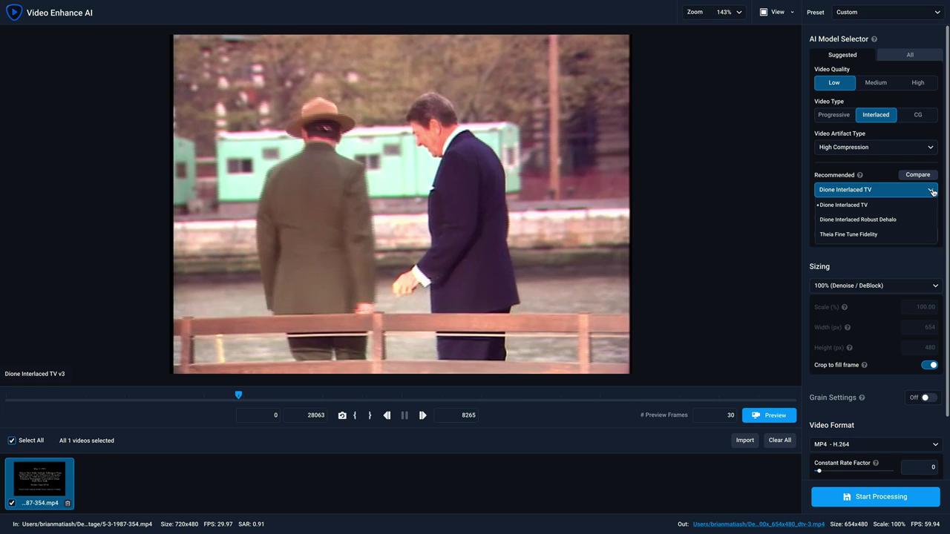
pyautogui.click(792, 14)
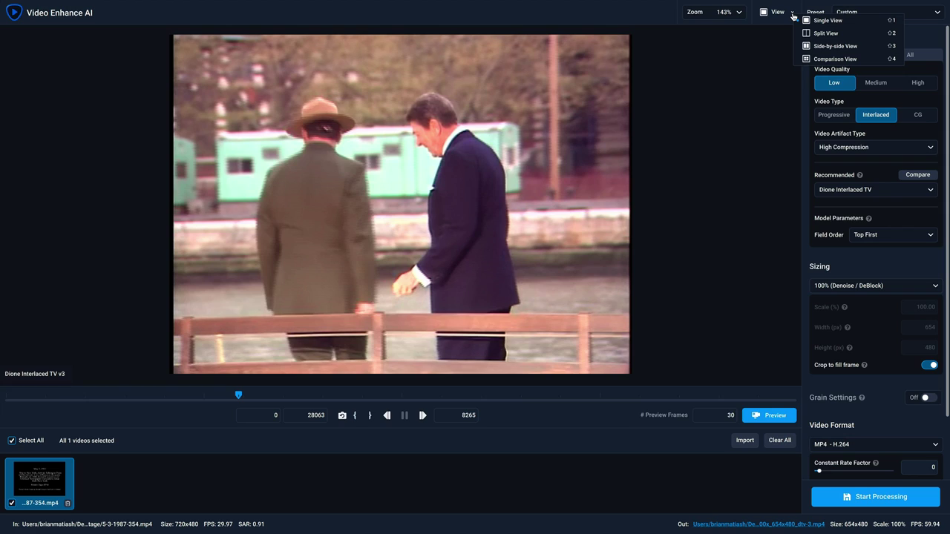
pyautogui.click(770, 111)
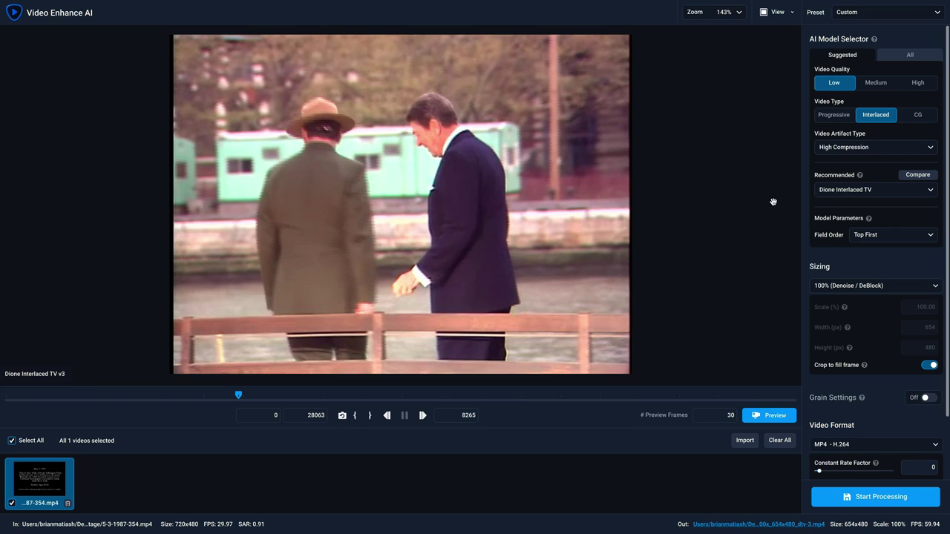
# Keep Dione Interlaced TV, compare the top three models four-way, pan the panes, and render a preview
pyautogui.click(928, 190)
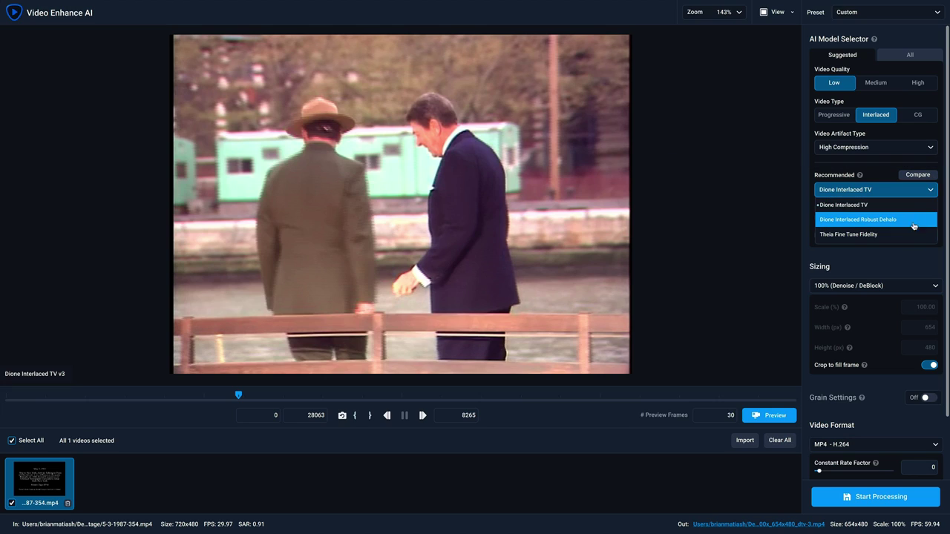
pyautogui.click(887, 167)
pyautogui.click(917, 175)
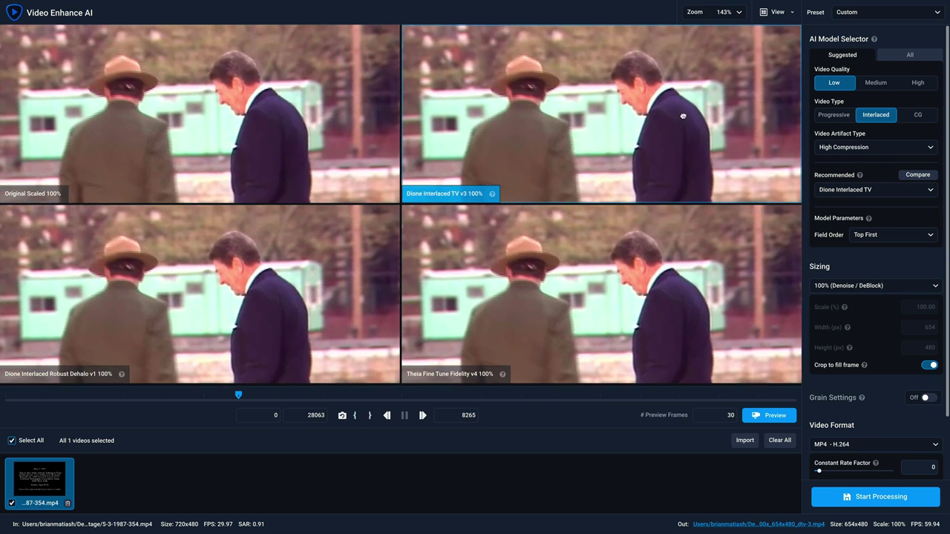
pyautogui.moveTo(683, 116); pyautogui.dragTo(725, 107)
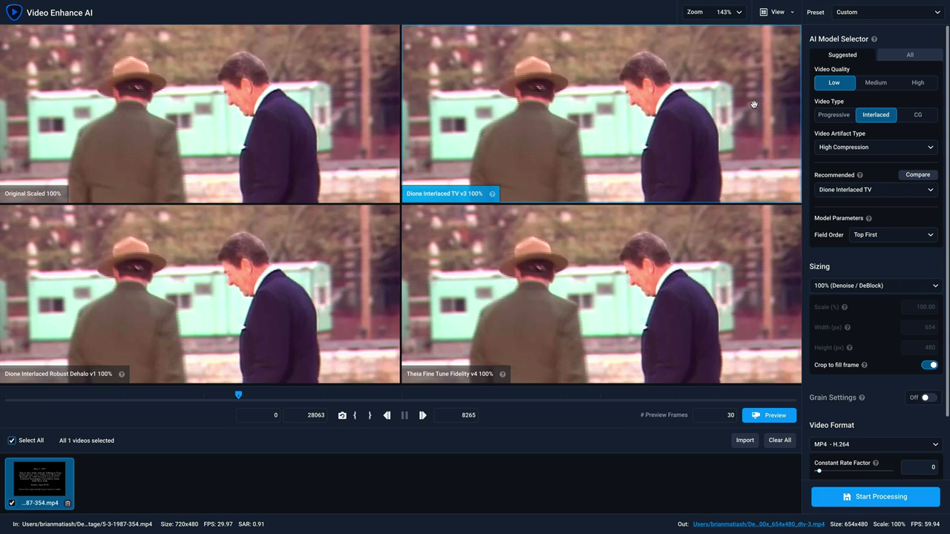
pyautogui.click(785, 420)
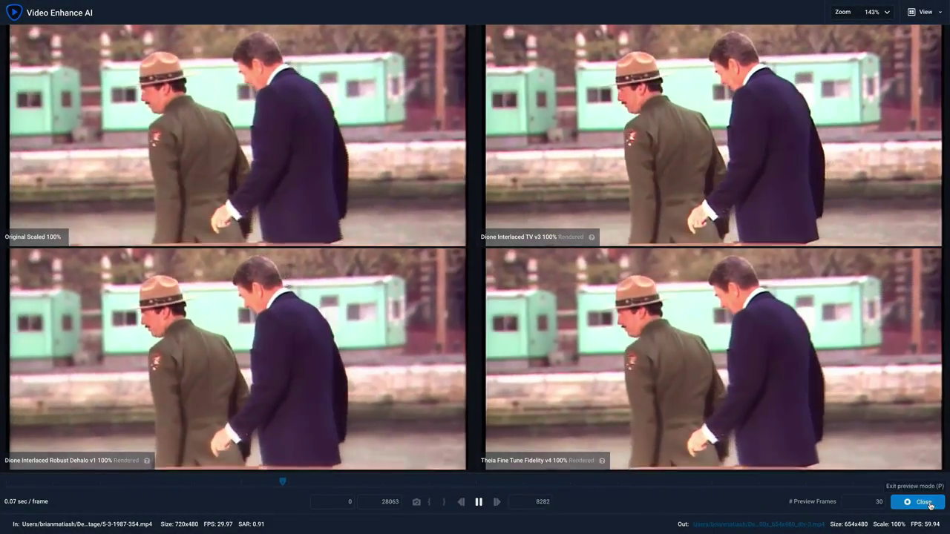
pyautogui.click(920, 502)
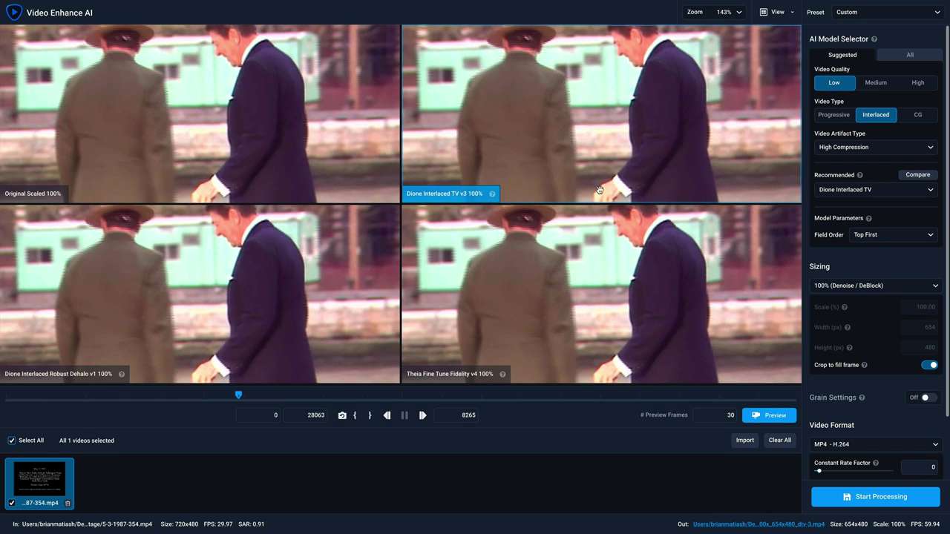
pyautogui.click(507, 279)
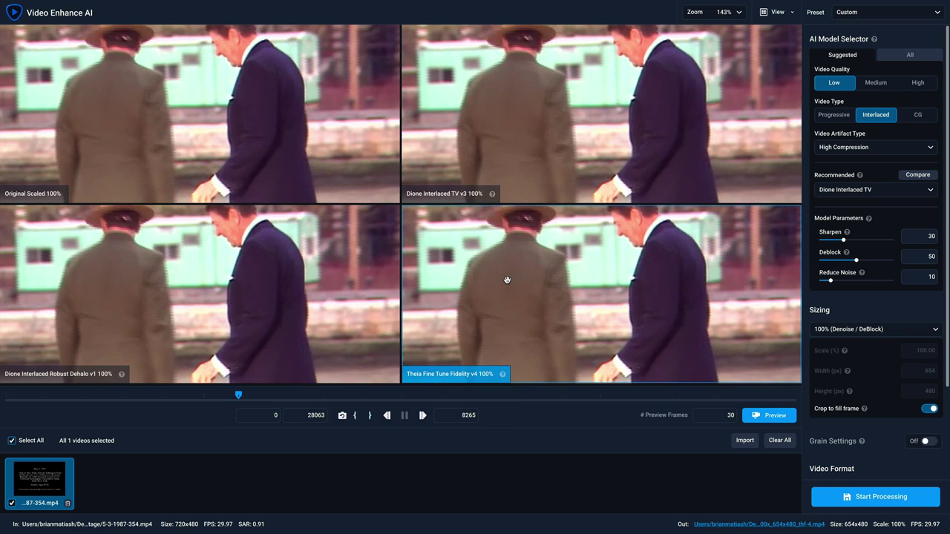
pyautogui.click(302, 293)
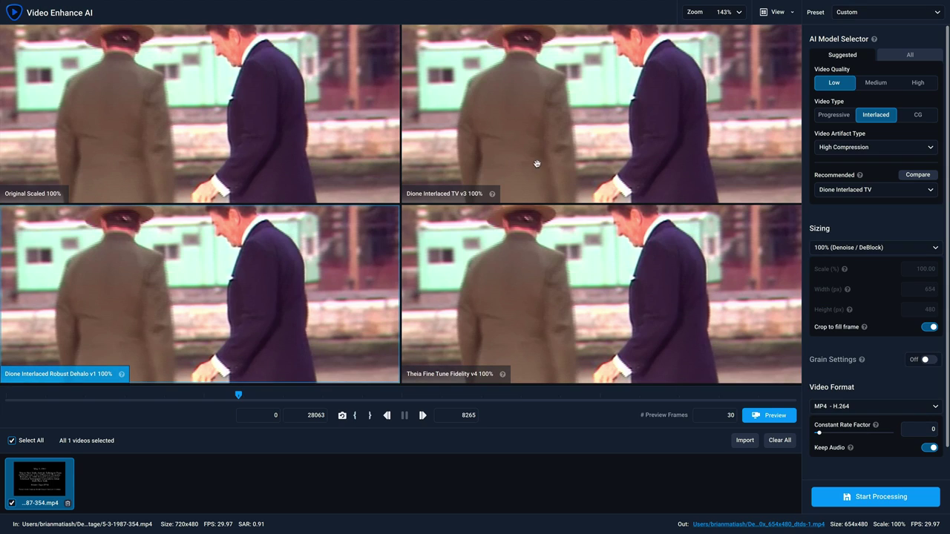
pyautogui.click(569, 154)
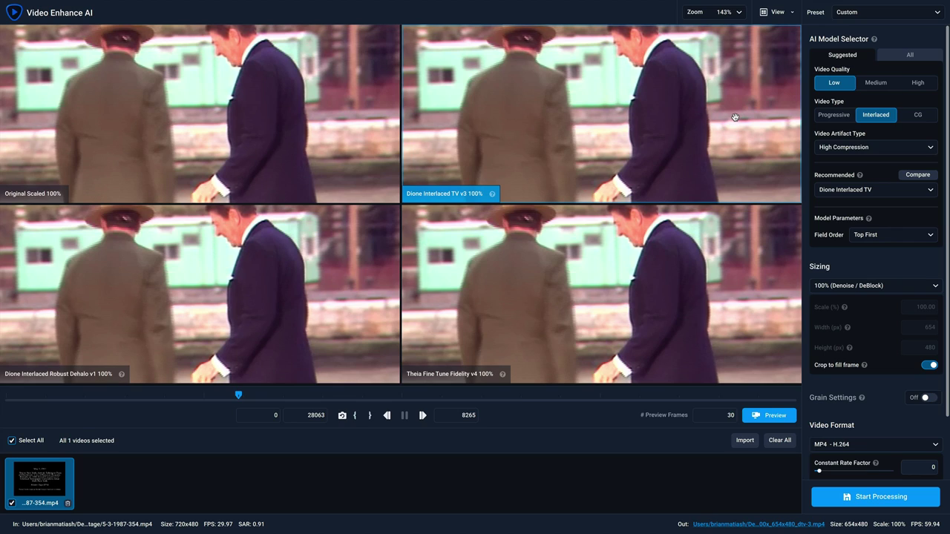
# Switch to Side-by-side View, leaving output sizing unchanged at 100%
pyautogui.click(791, 13)
pyautogui.click(832, 44)
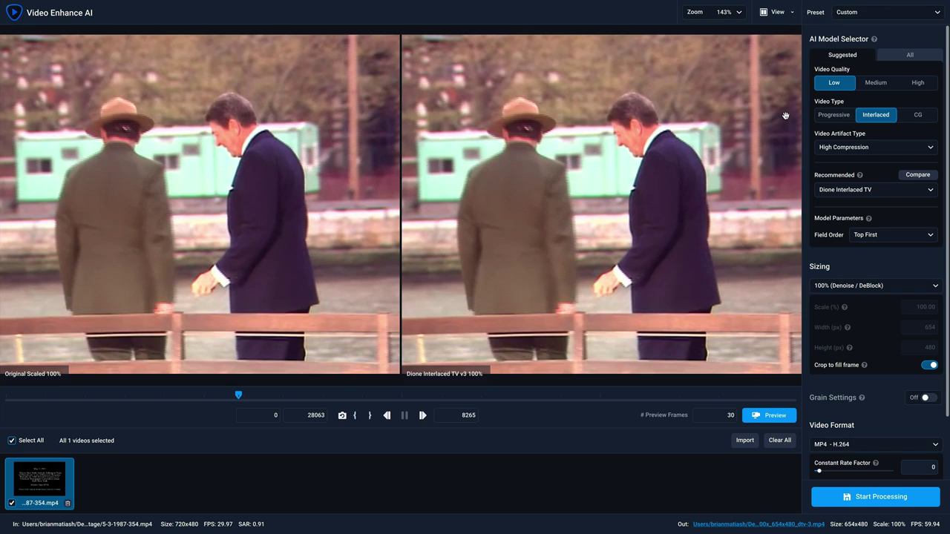
pyautogui.click(863, 284)
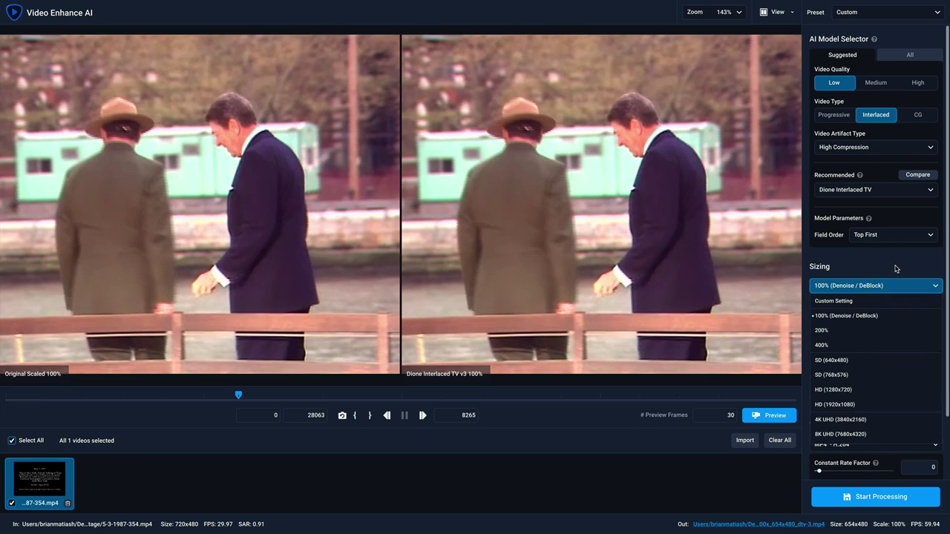
pyautogui.click(894, 269)
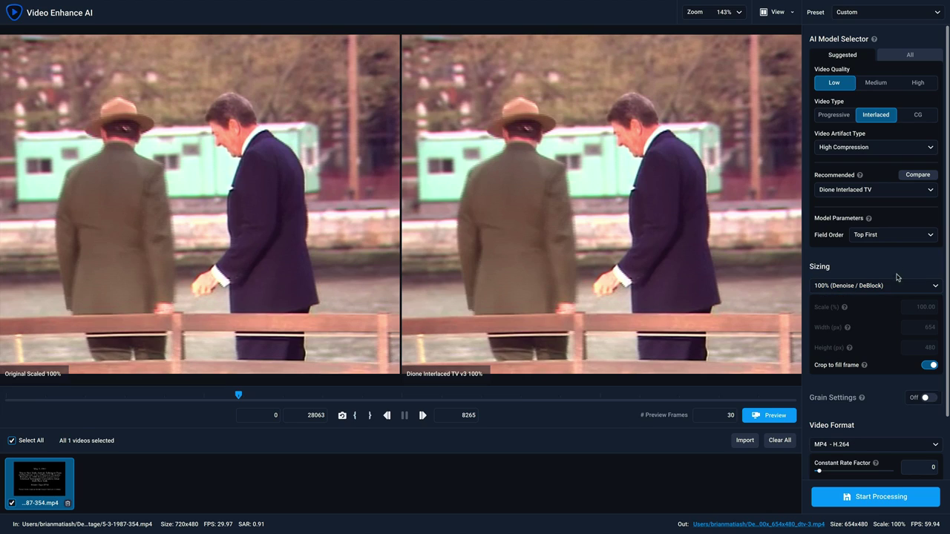
# Leave film grain off and return to comparing the three recommended models
pyautogui.click(926, 400)
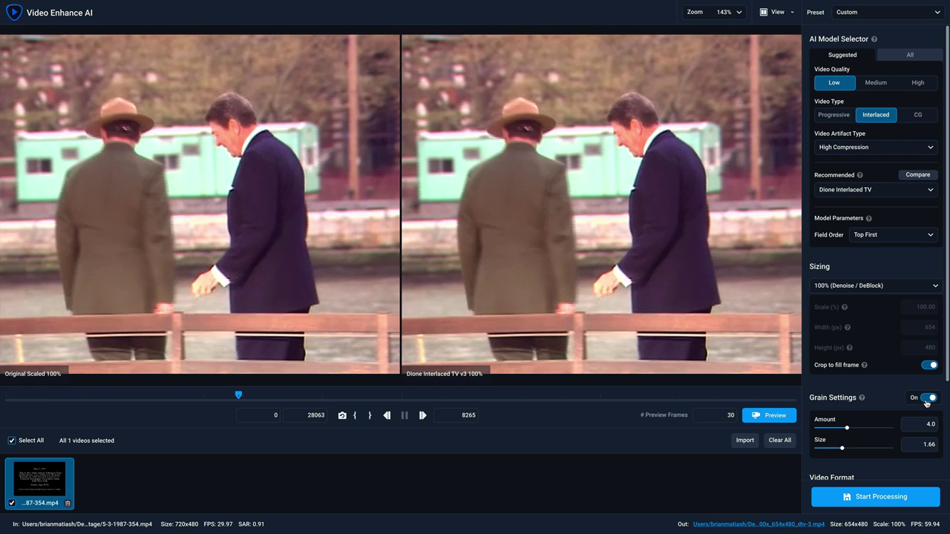
pyautogui.click(925, 400)
pyautogui.scroll(-2, 920, 399)
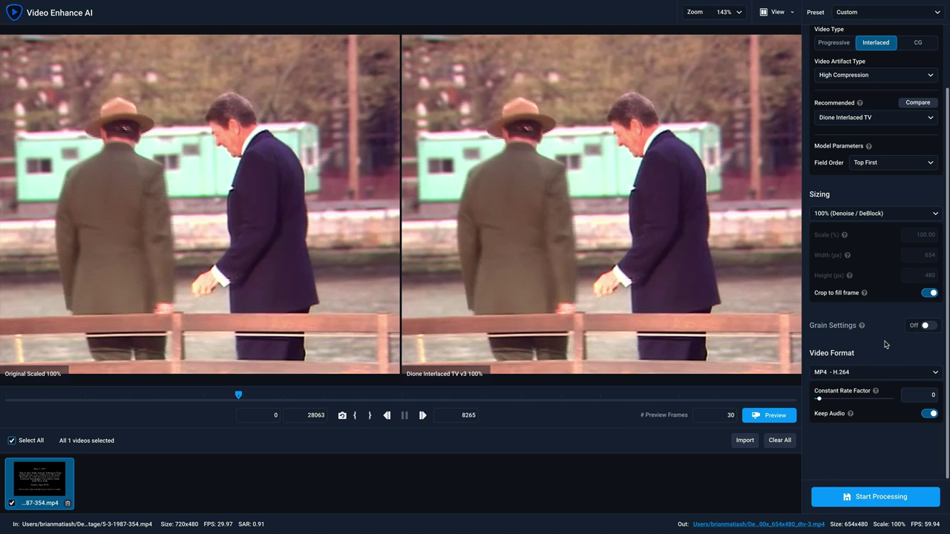
pyautogui.click(917, 104)
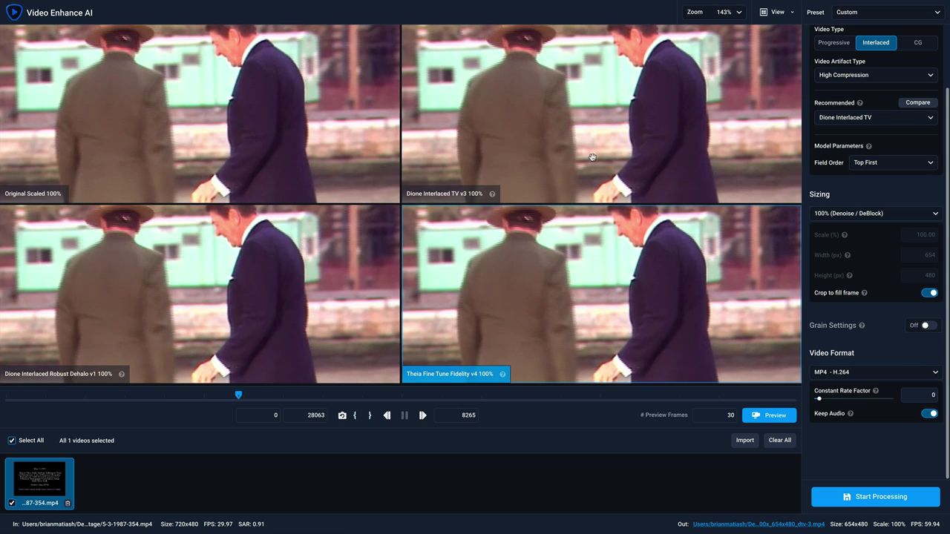
# Pan the panes down to the men's heads and make Dione Interlaced Robust Dehalo v1 the active output
pyautogui.moveTo(591, 117); pyautogui.dragTo(591, 151)
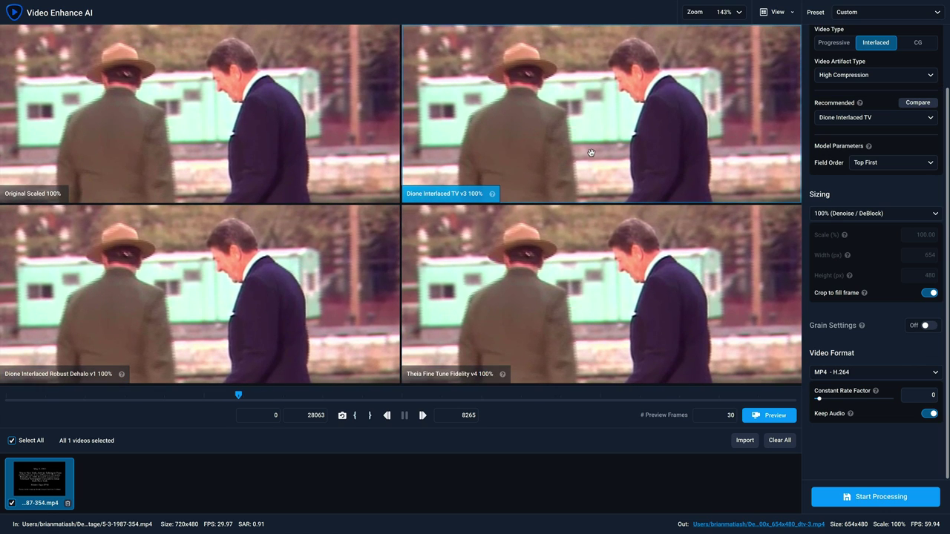
pyautogui.click(255, 287)
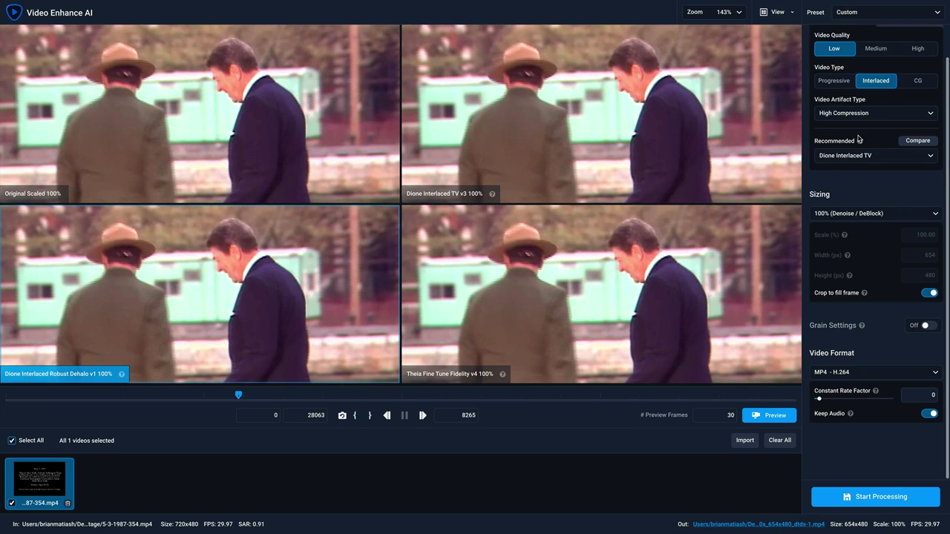
pyautogui.scroll(1, 858, 140)
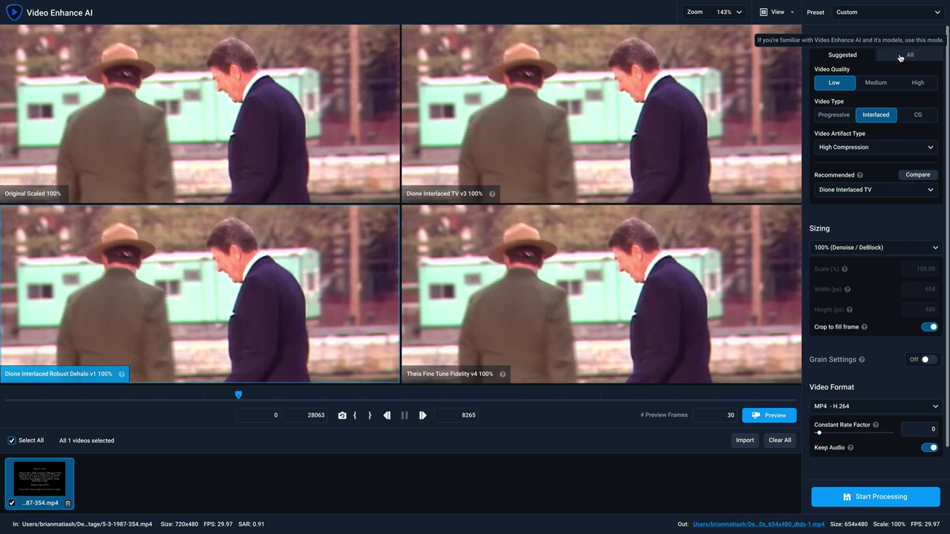
# From All models, assign Artemis Aliased & Moire v9, Proteus 6-Parameter v1 and Gaia Computer Graphics v5 to the comparison panes
pyautogui.click(900, 58)
pyautogui.click(868, 120)
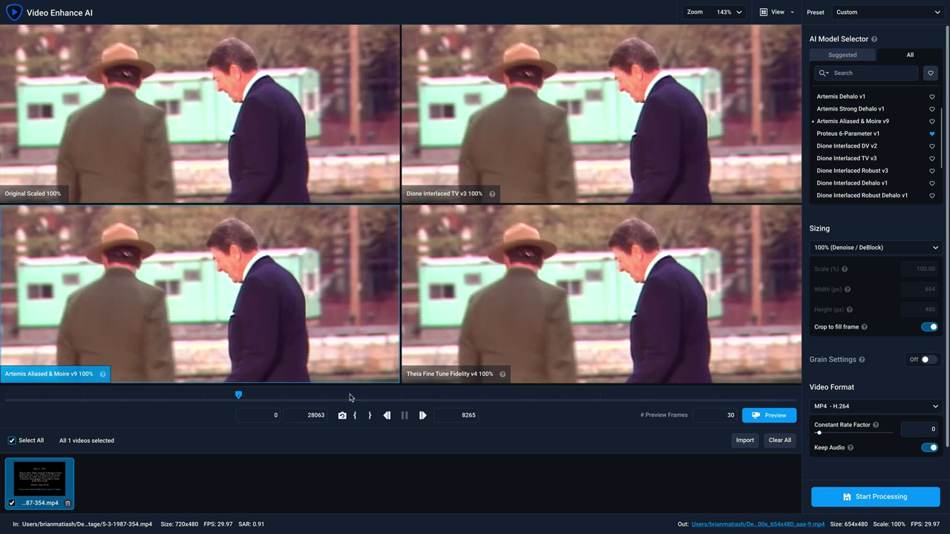
pyautogui.click(611, 136)
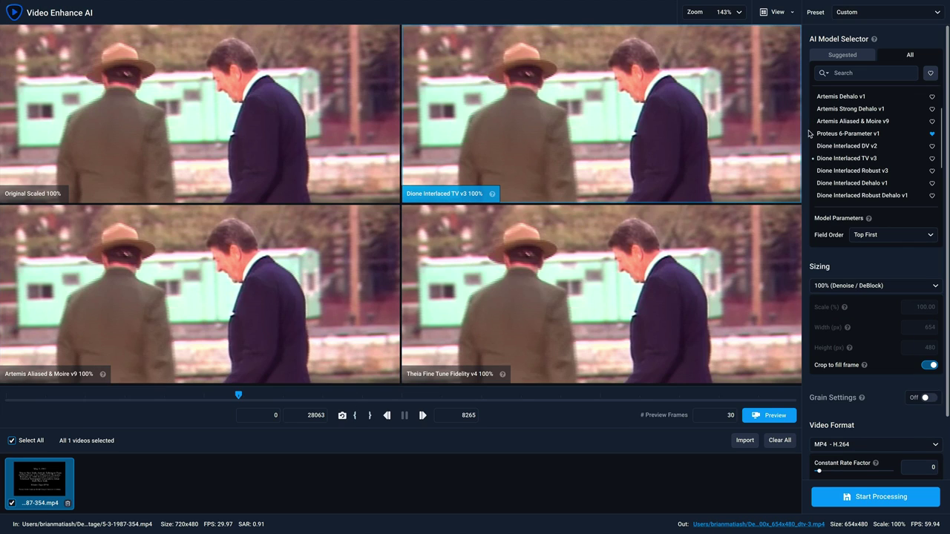
pyautogui.click(635, 285)
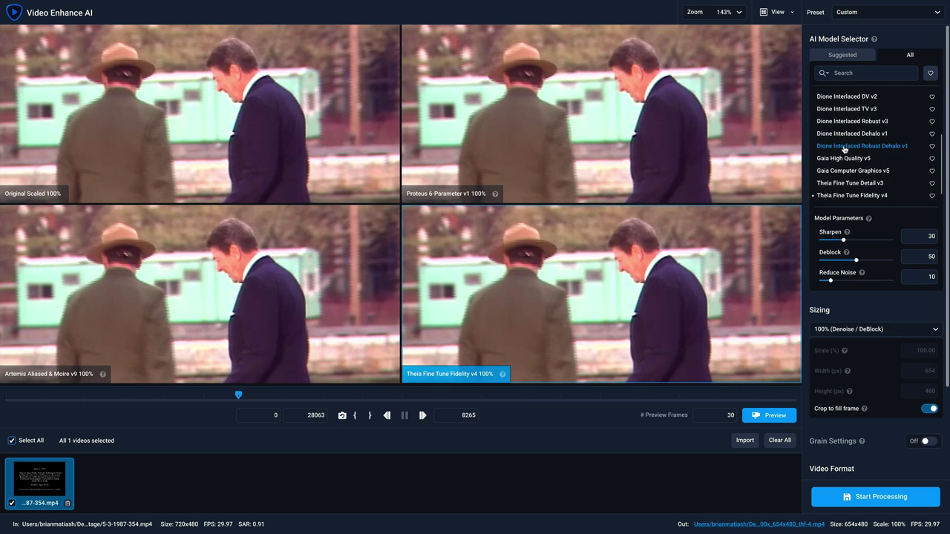
pyautogui.click(842, 158)
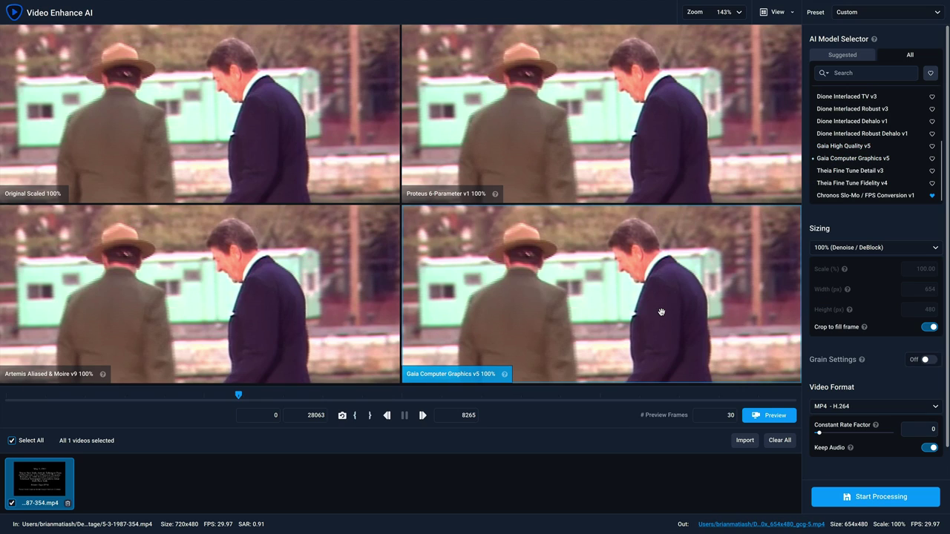